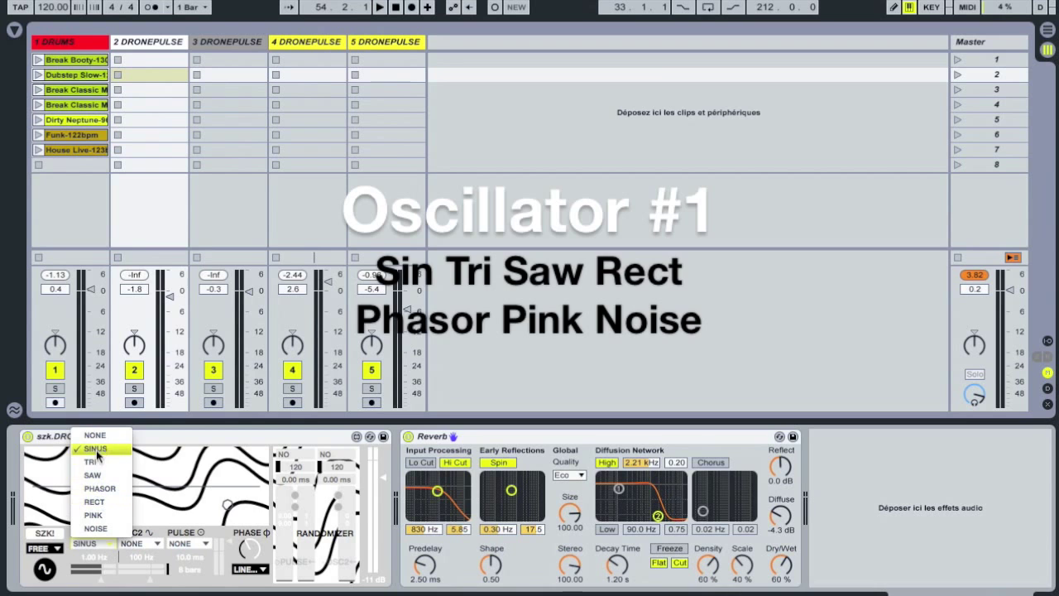
Set oscillator 1 to SINUS, start the DRONEPULSE generator and raise the oscillator's frequency.
left_click(96, 451)
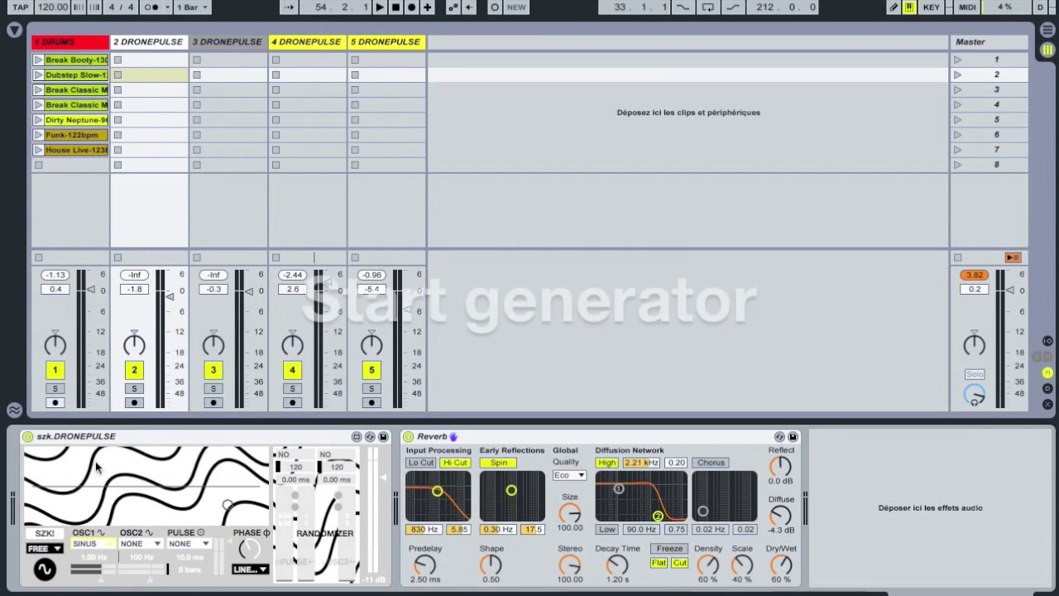
left_click(44, 568)
left_click_drag(93, 556, 94, 536)
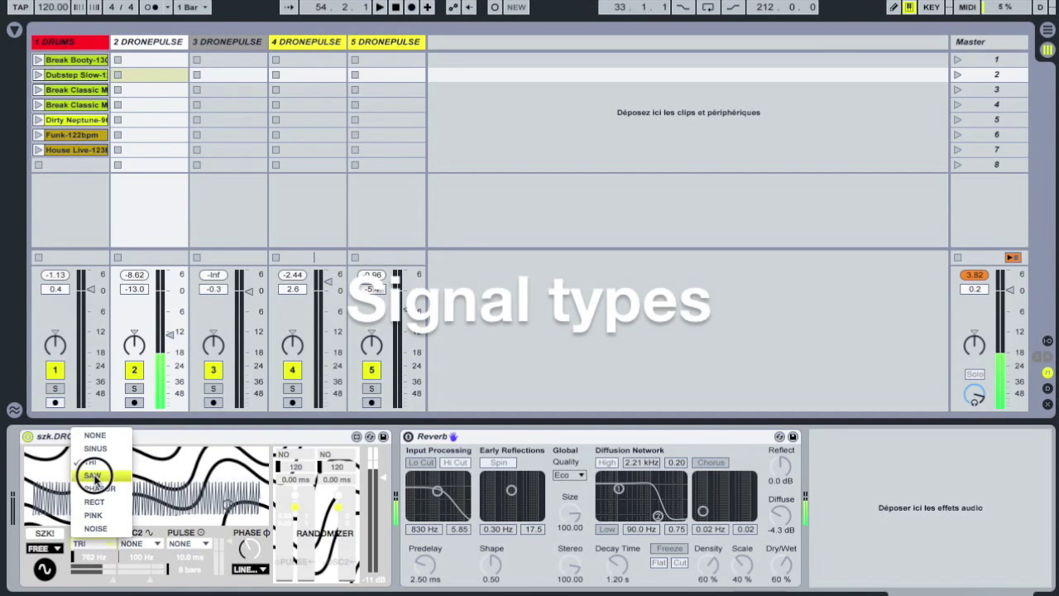
Audition oscillator 1 with the SAW, PHASOR and RECT waveforms in turn.
left_click(94, 467)
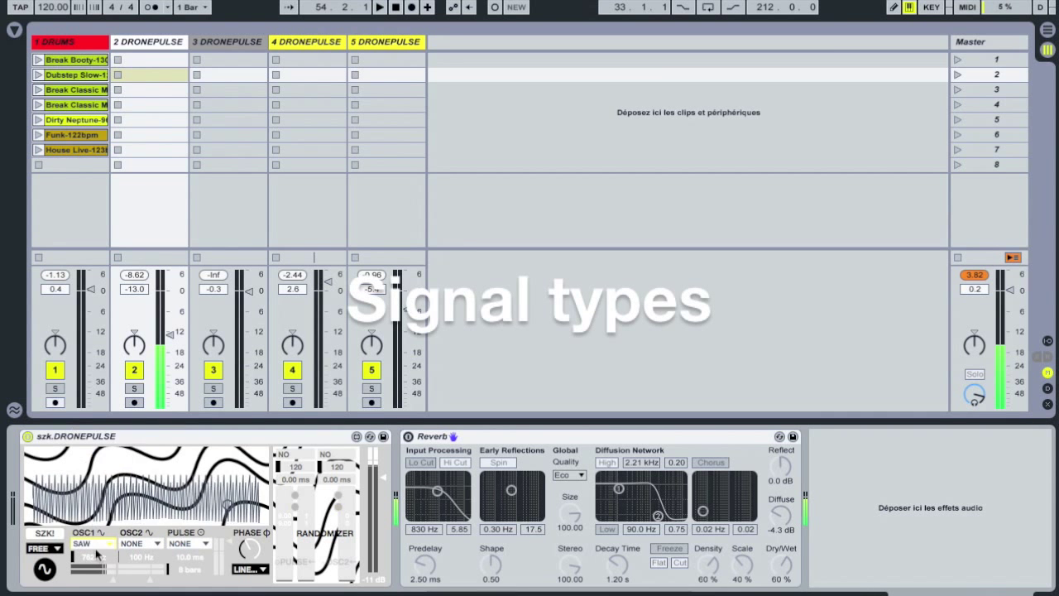
left_click(91, 544)
left_click(94, 489)
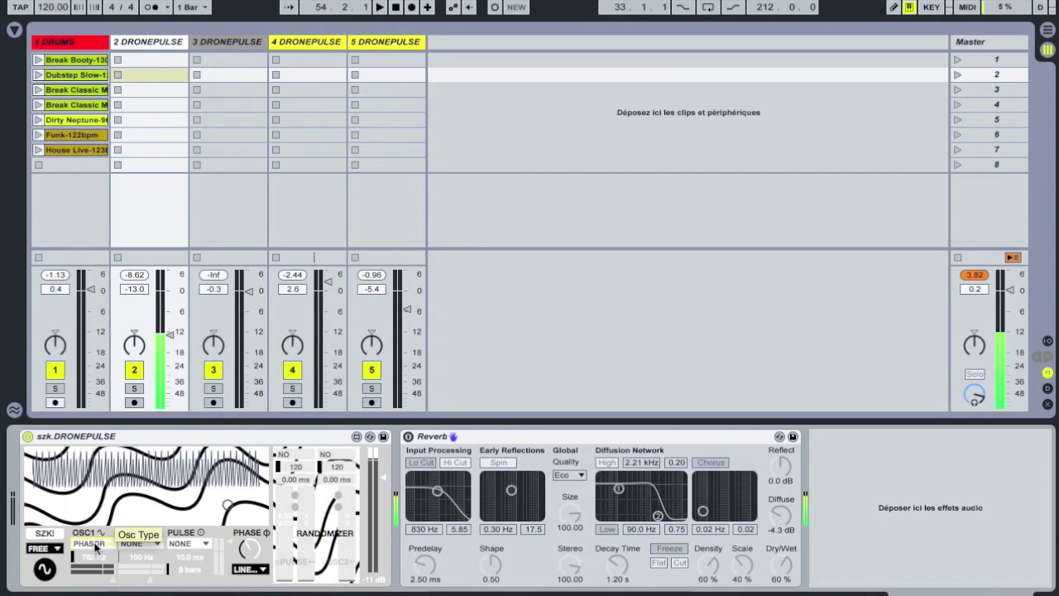
left_click(94, 544)
left_click(91, 501)
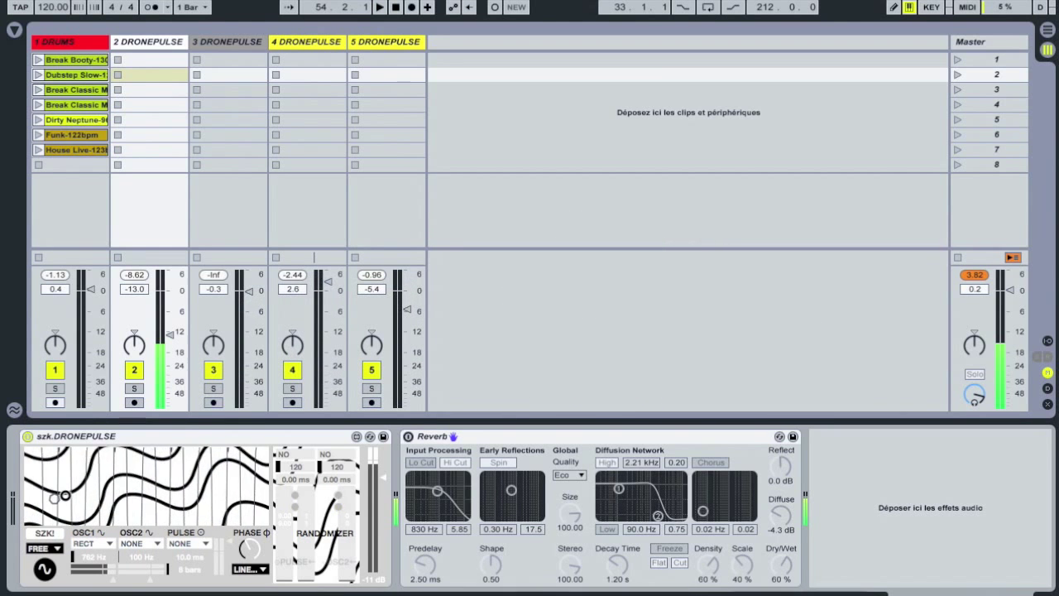
Audition oscillator 1 with PINK noise and white NOISE.
left_click(91, 544)
left_click(99, 517)
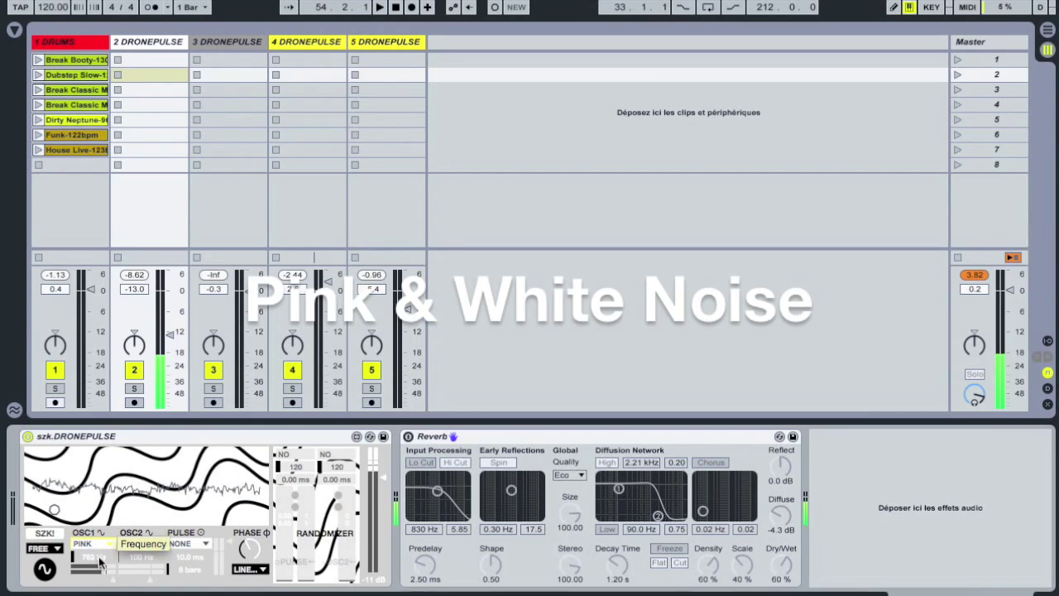
left_click(99, 544)
left_click(98, 531)
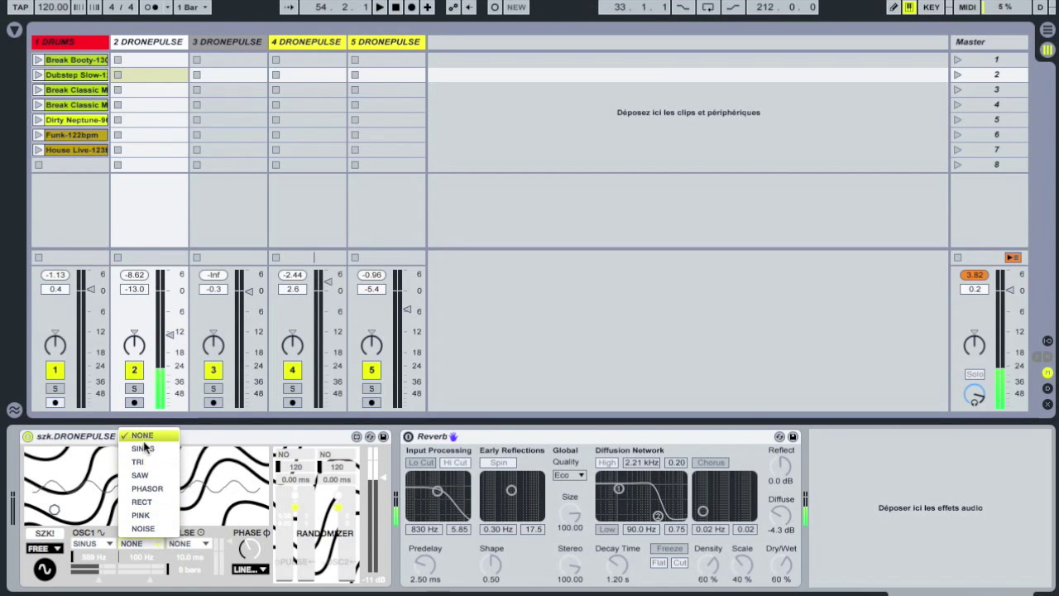
Add a SINUS signal on oscillator 2 and raise its frequency to about 338 Hz.
left_click(142, 437)
left_click(142, 544)
left_click(142, 554)
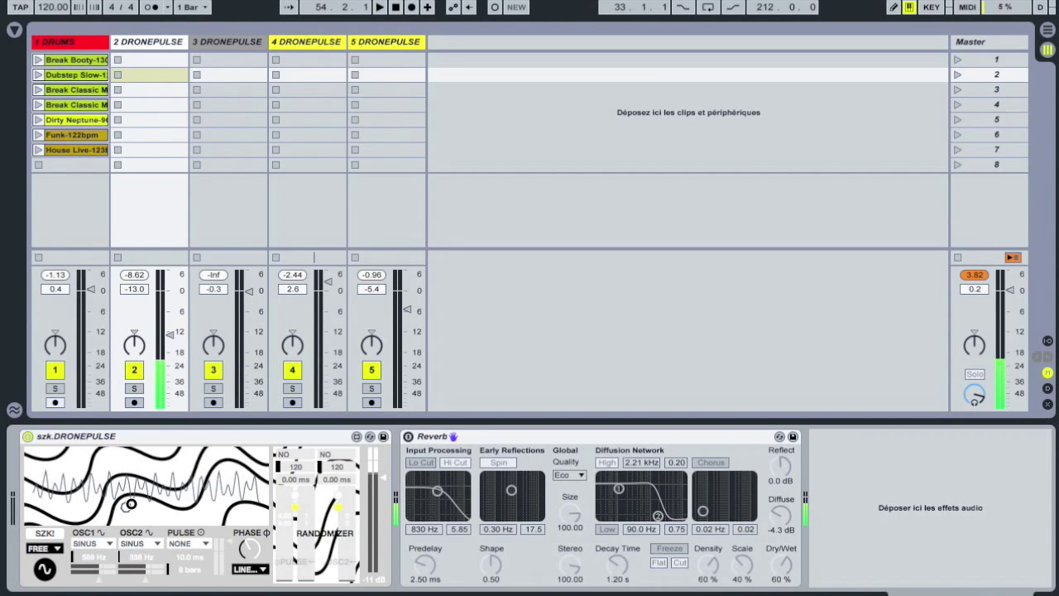
Combine oscillator 1 with TRI, SAW and PHASOR waveforms in turn on oscillator 2.
left_click(144, 544)
left_click(138, 461)
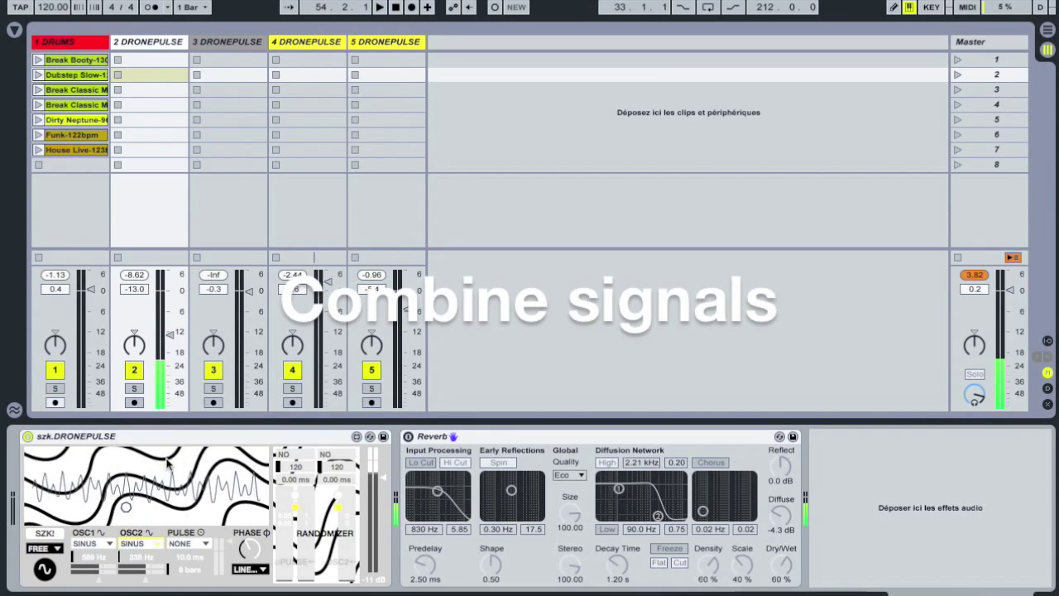
mouse_move(142, 557)
left_mouse_down()
mouse_move(157, 576)
mouse_move(151, 560)
left_mouse_up()
left_click(143, 543)
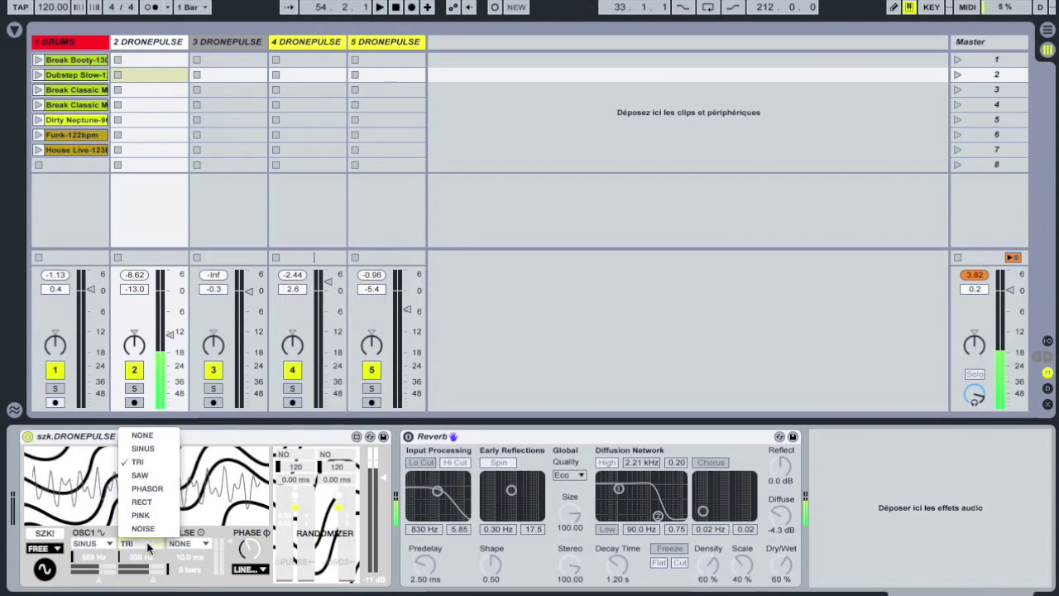
left_click(139, 476)
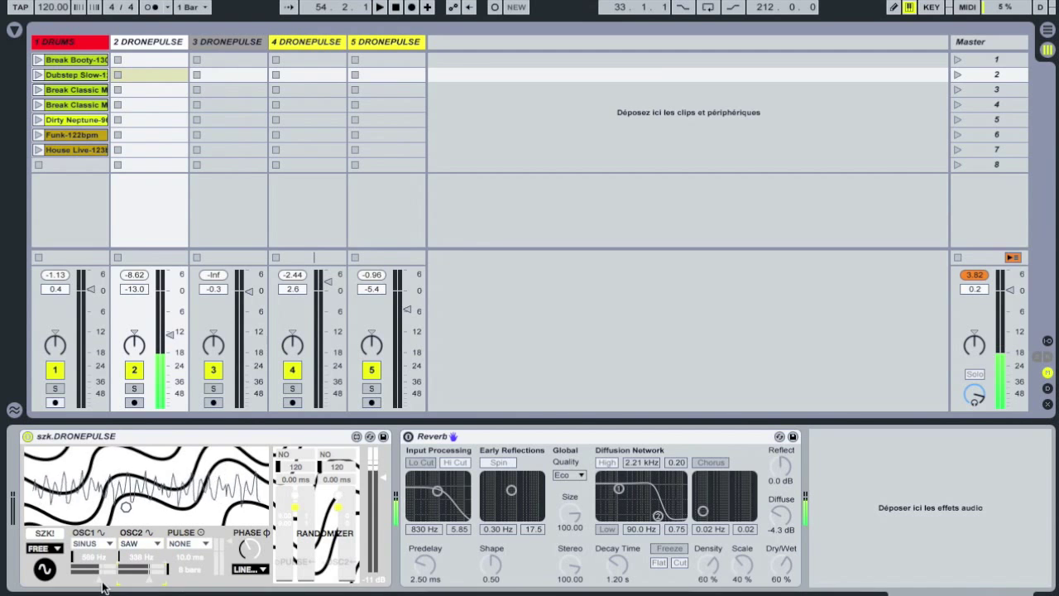
left_click(144, 544)
left_click(147, 488)
Set oscillator 2 to RECT and adjust the level sliders of the two oscillators.
left_click(149, 544)
left_click(141, 501)
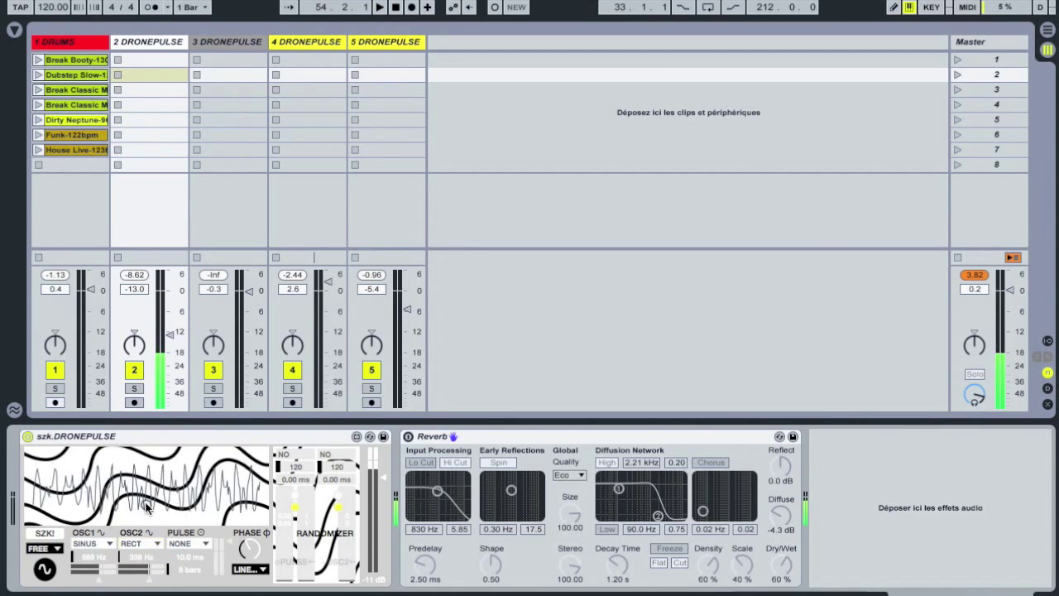
left_click(143, 544)
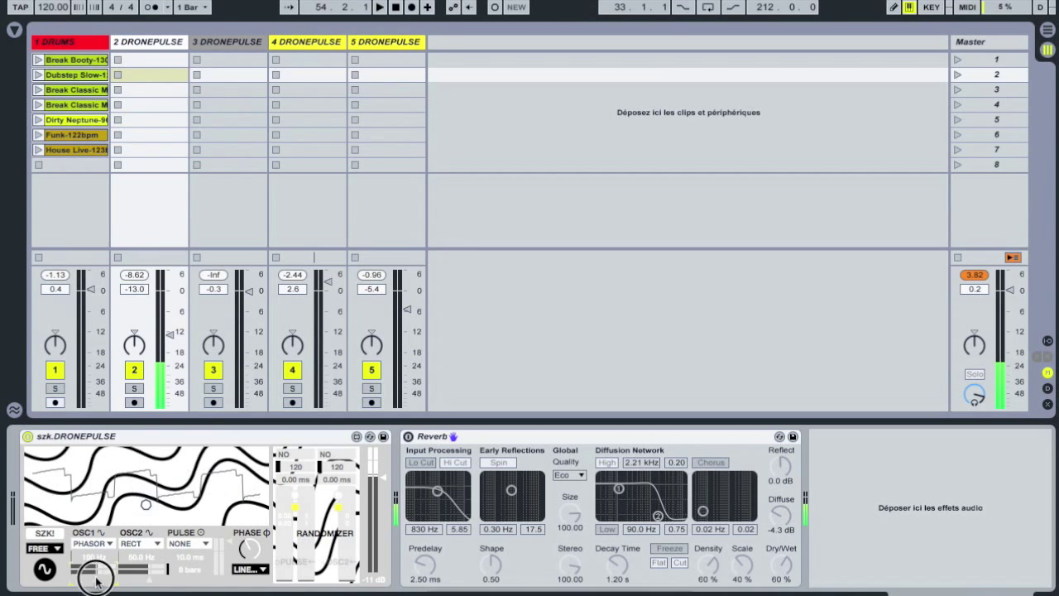
left_click_drag(117, 577, 154, 580)
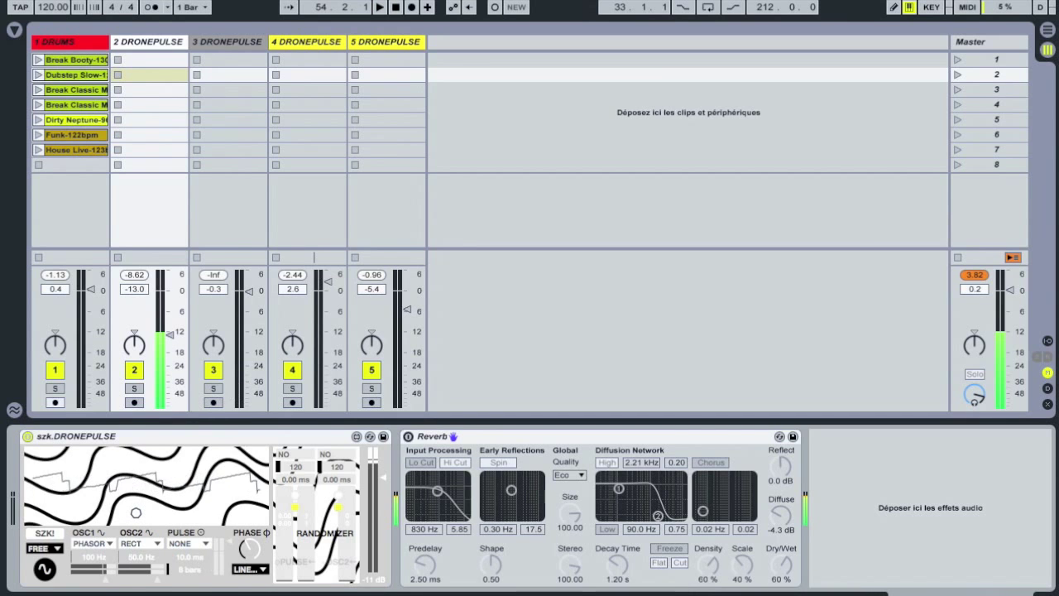
Set the phase mode to PULSE and give the pulse oscillator a SINUS waveform.
left_click(259, 569)
left_click(256, 541)
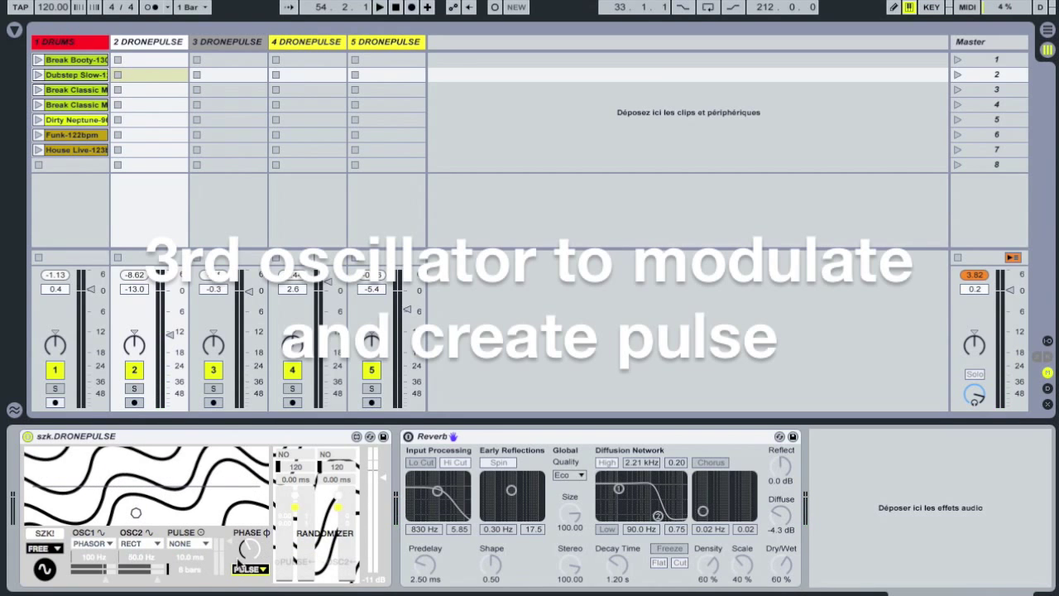
left_click(205, 546)
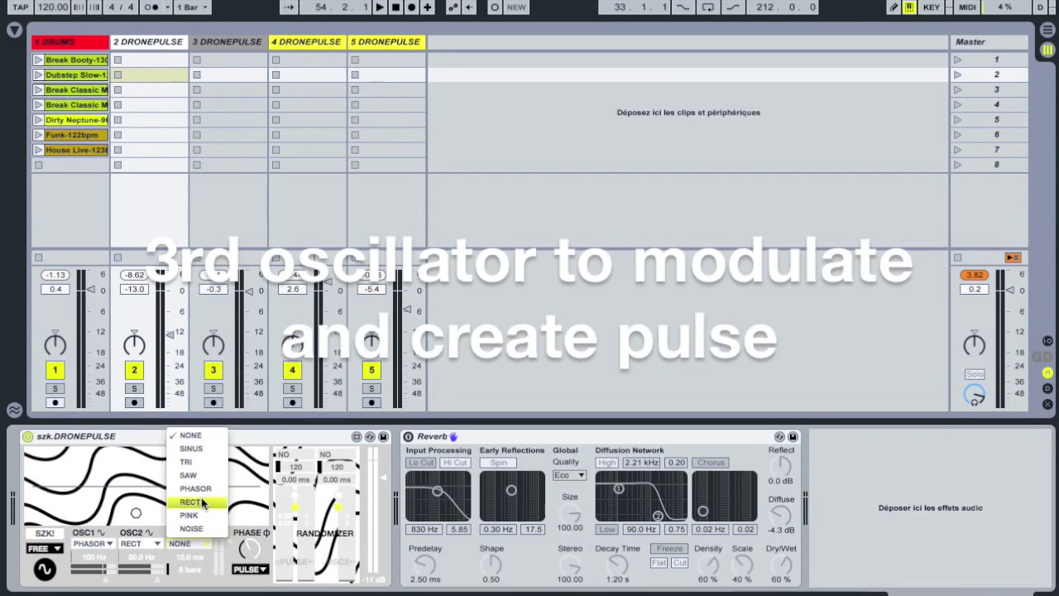
left_click(199, 450)
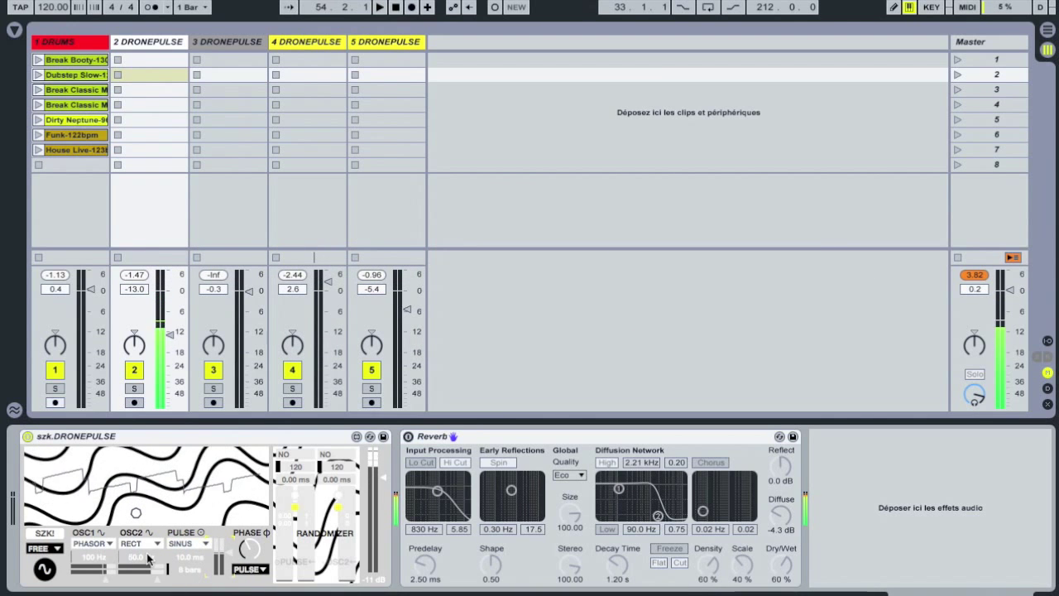
Lengthen the pulse oscillator's period to about 5.3 s and open its waveform choices.
left_click_drag(186, 548, 189, 571)
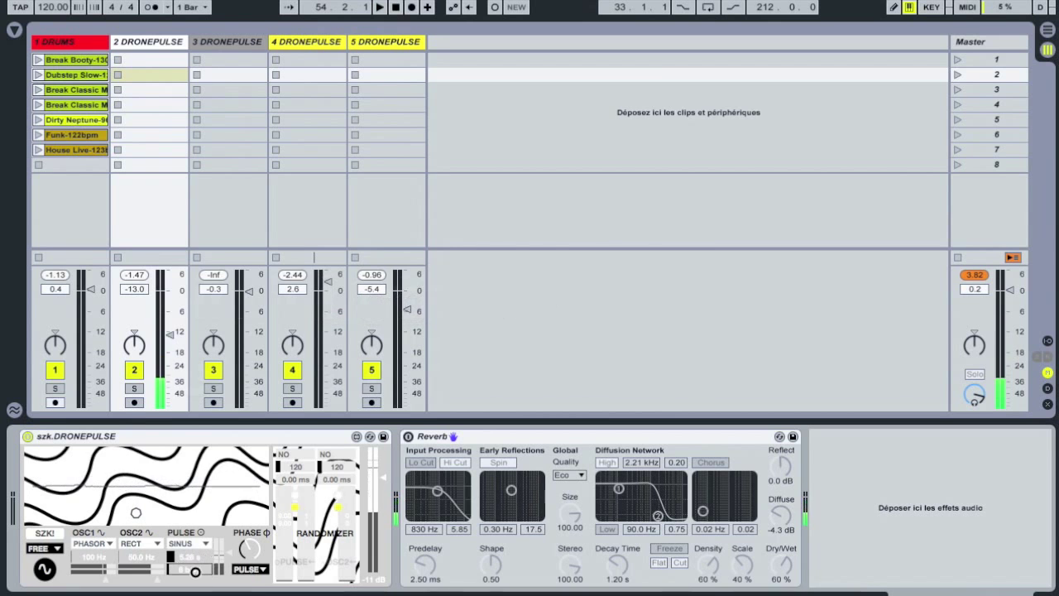
left_click_drag(197, 572, 196, 575)
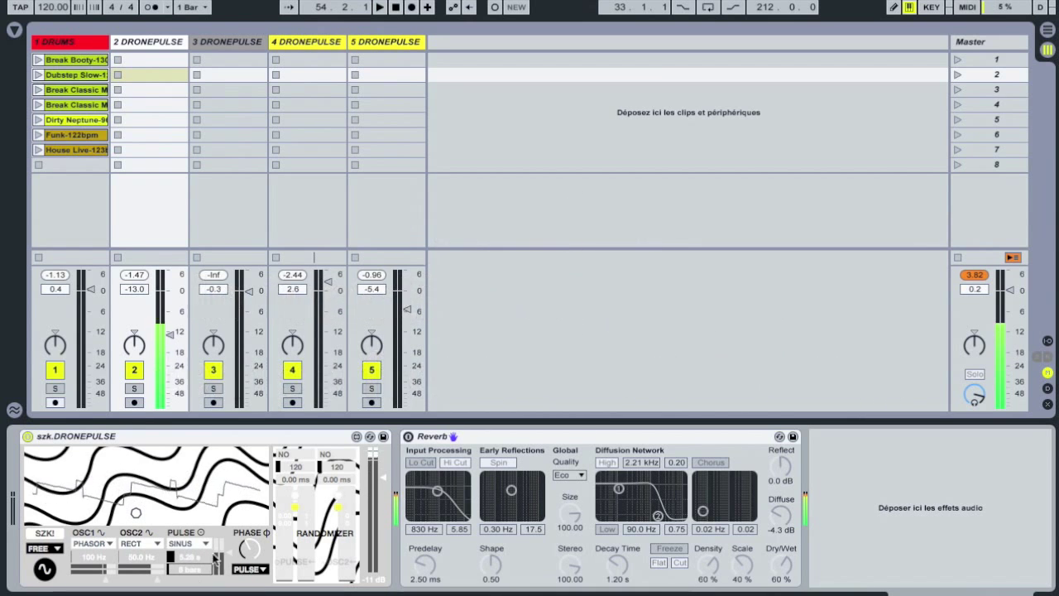
left_click(189, 544)
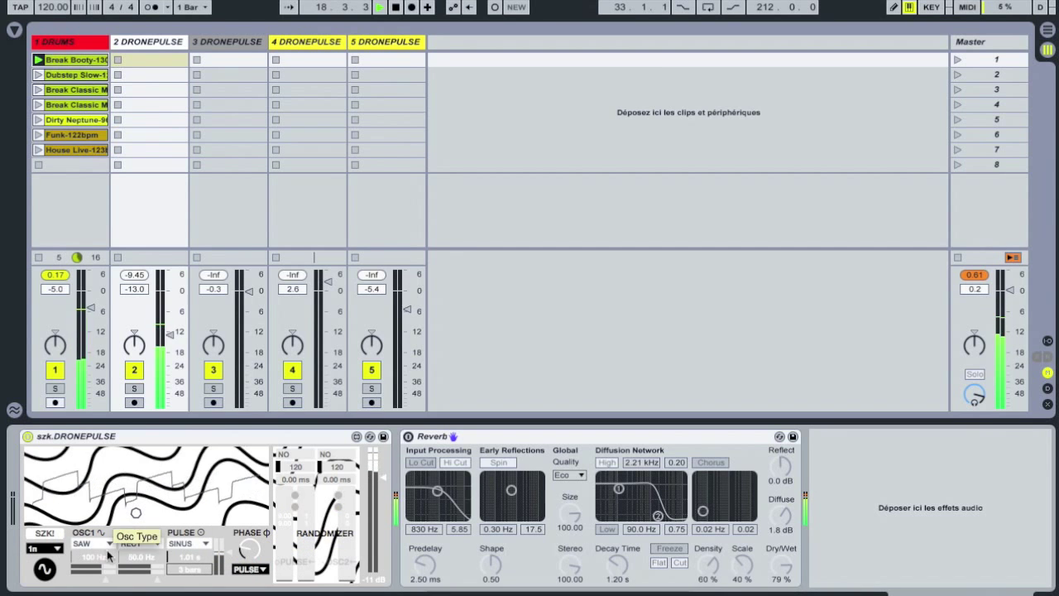
Set the pulse period to 4 bars and switch oscillator 2 to PHASOR.
left_click(199, 571)
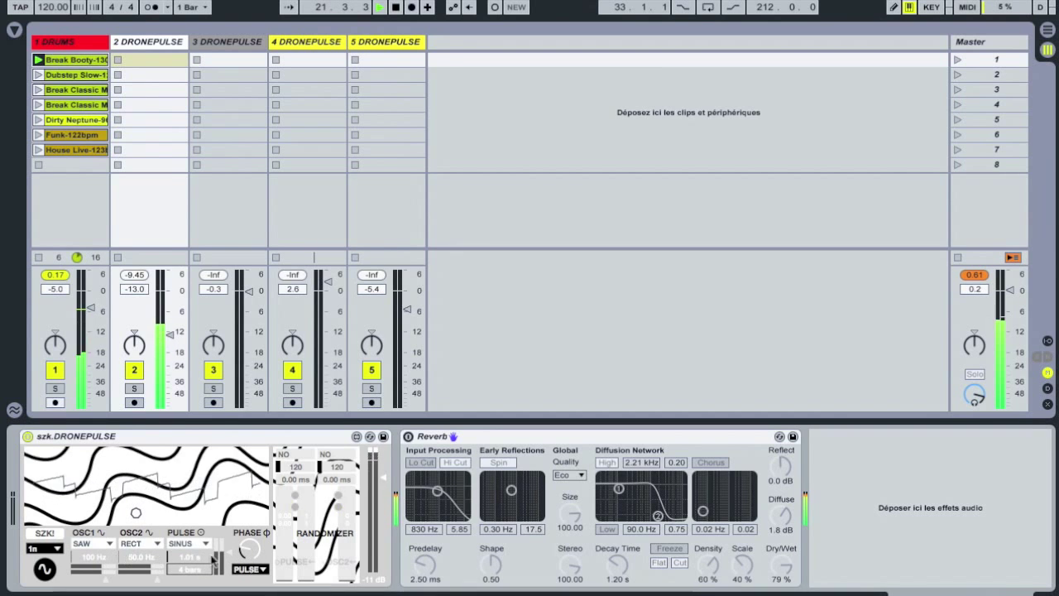
left_click(245, 552)
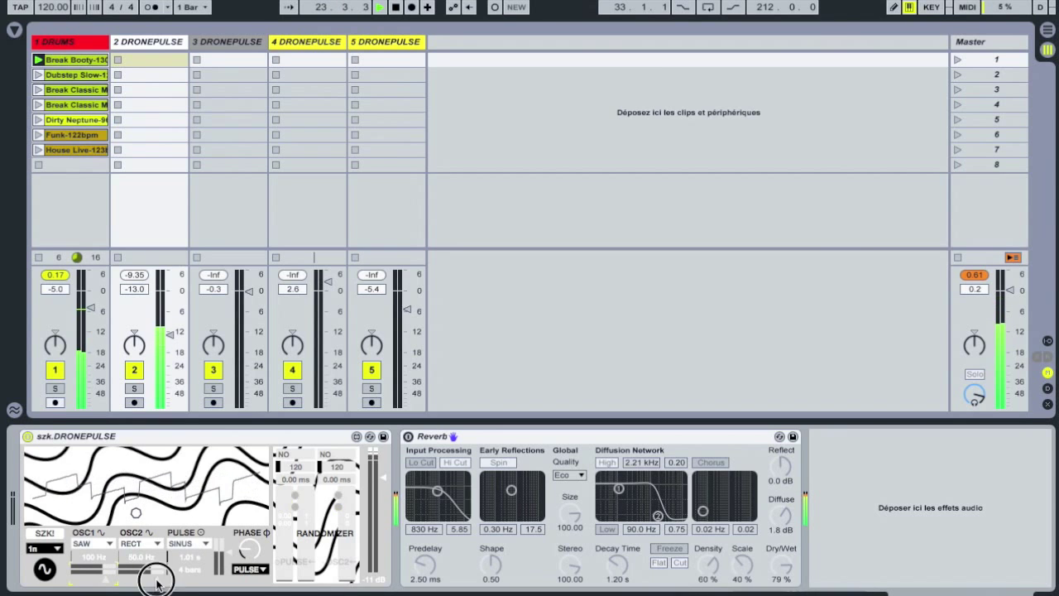
left_click(141, 543)
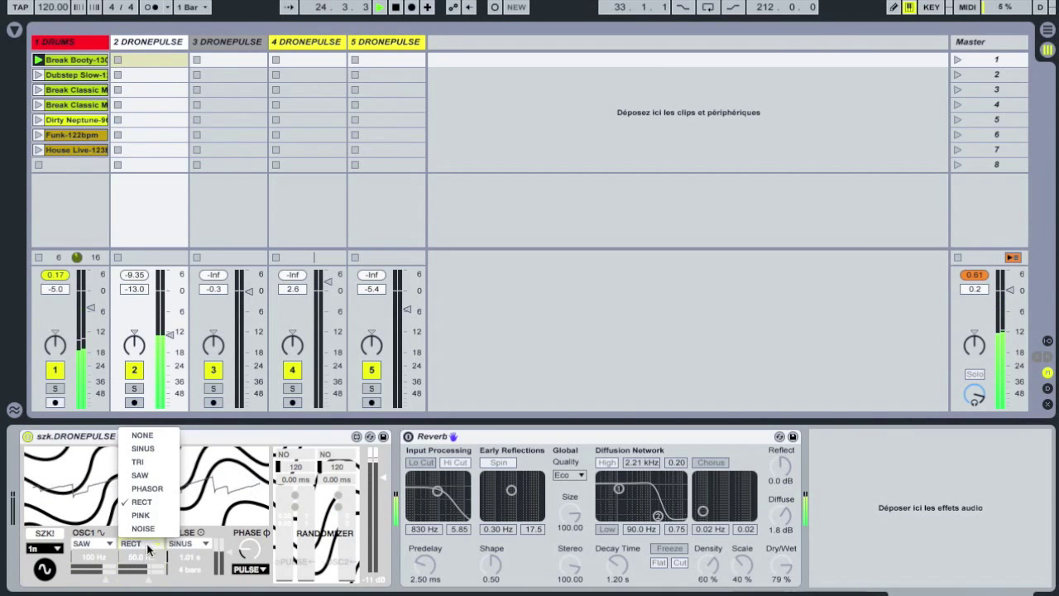
left_click(153, 489)
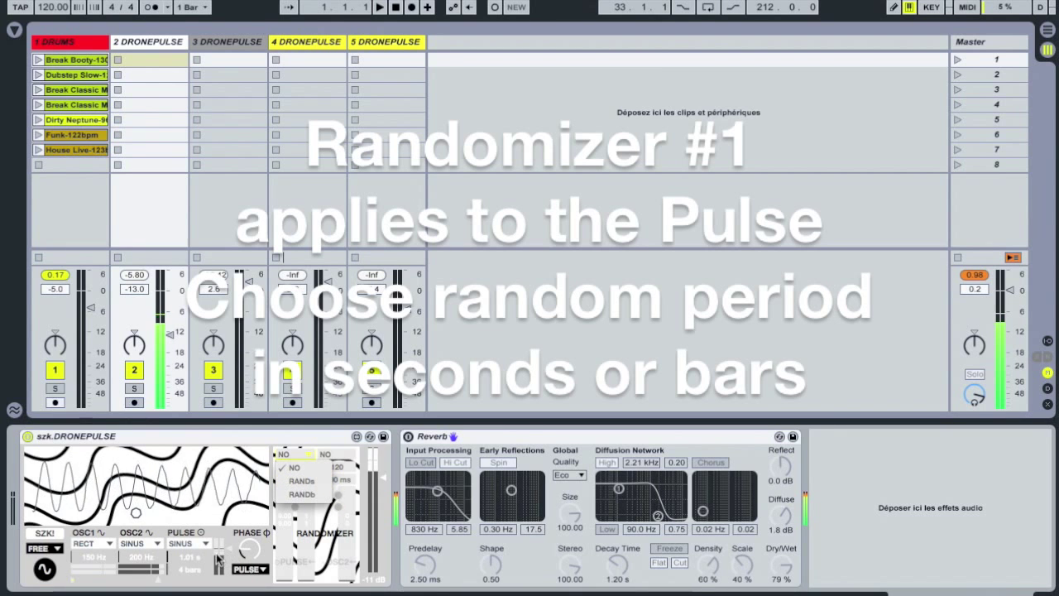
Randomize the pulse in seconds with RANDs and adjust the minimum of its random time range.
left_click(306, 479)
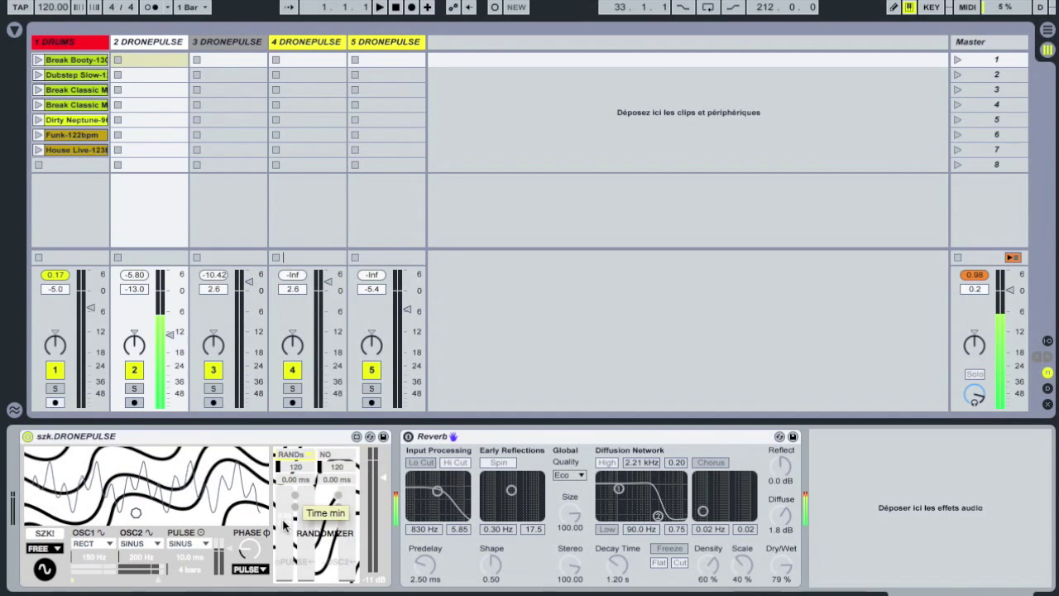
left_click_drag(284, 579, 288, 559)
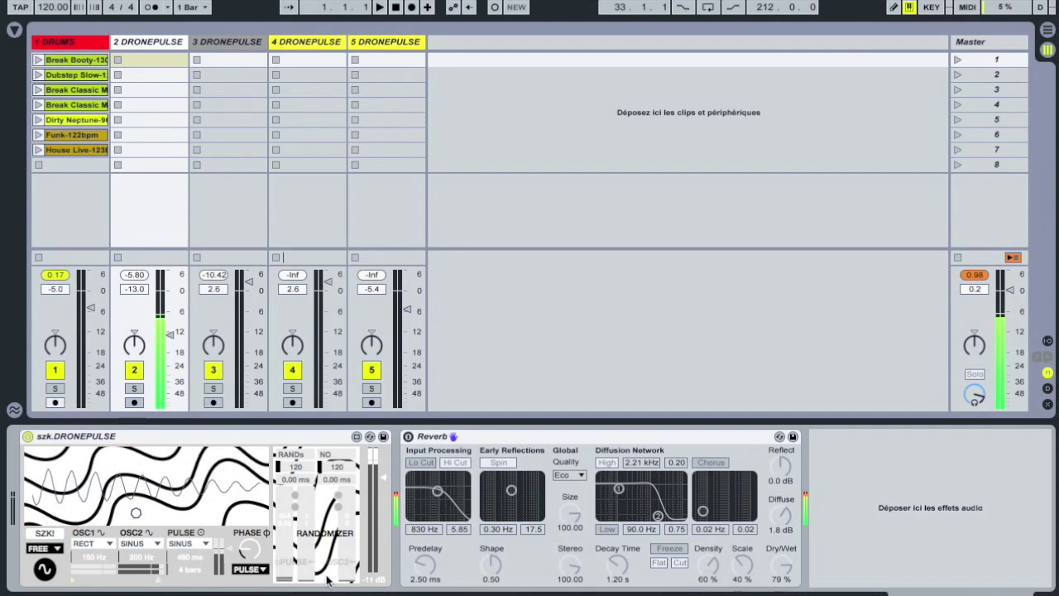
Switch the pulse randomizer to RANDb with a random step of 96 bpm and an additional random delay of 100 ms.
left_click(292, 455)
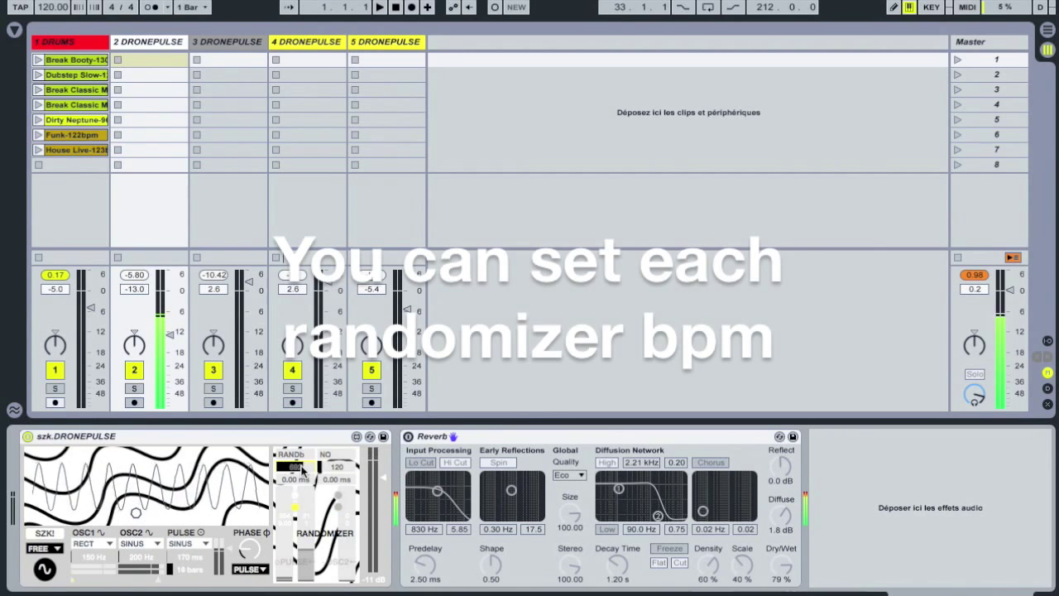
left_click_drag(310, 468, 310, 529)
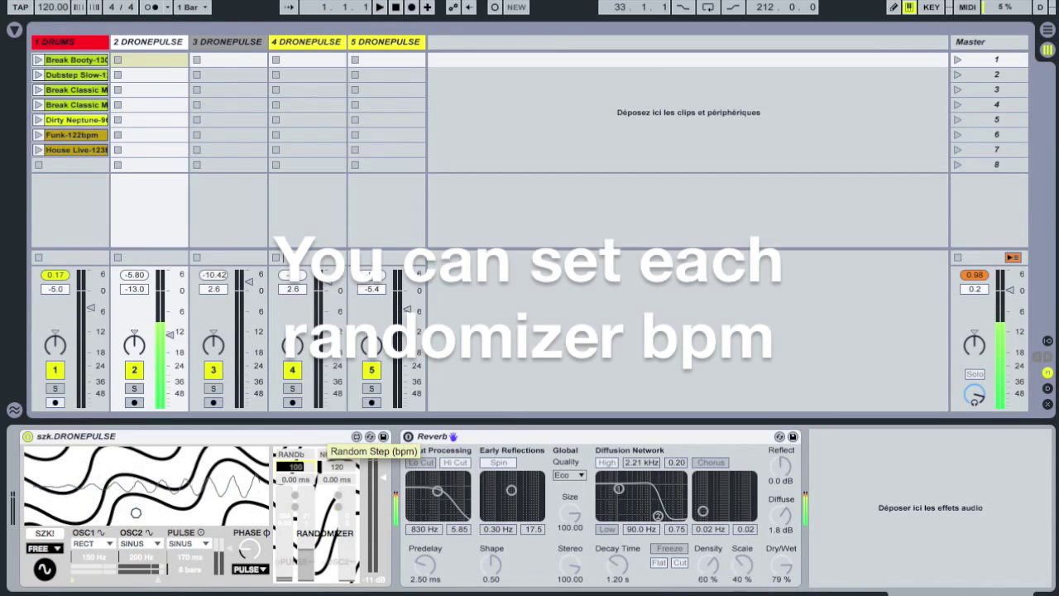
left_click_drag(295, 479, 296, 447)
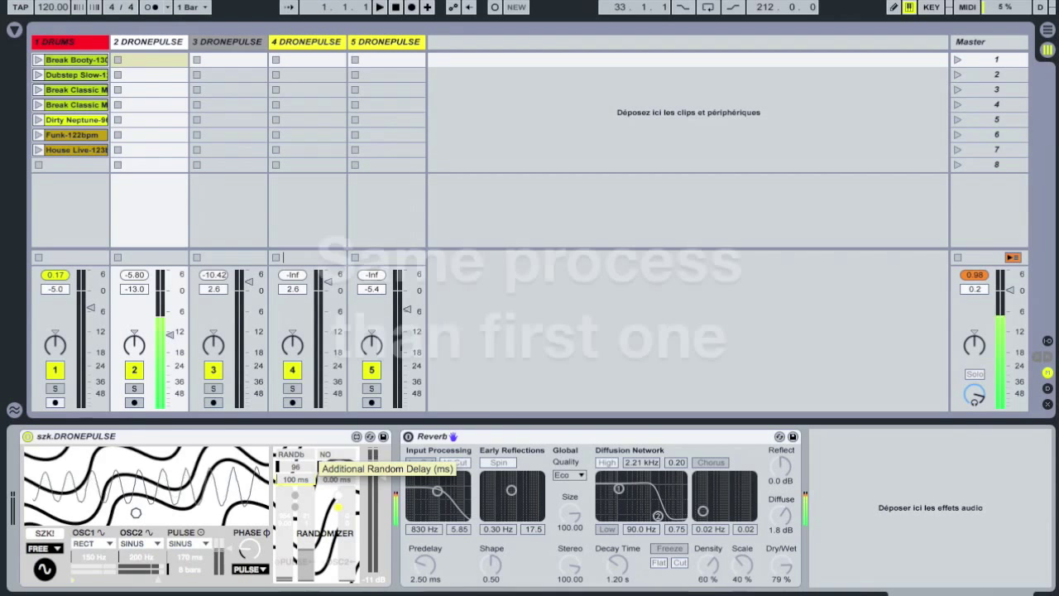
Turn on RAND for the oscillator 2 randomizer and set its additional random delay to 233 ms.
left_click(349, 449)
left_click(340, 481)
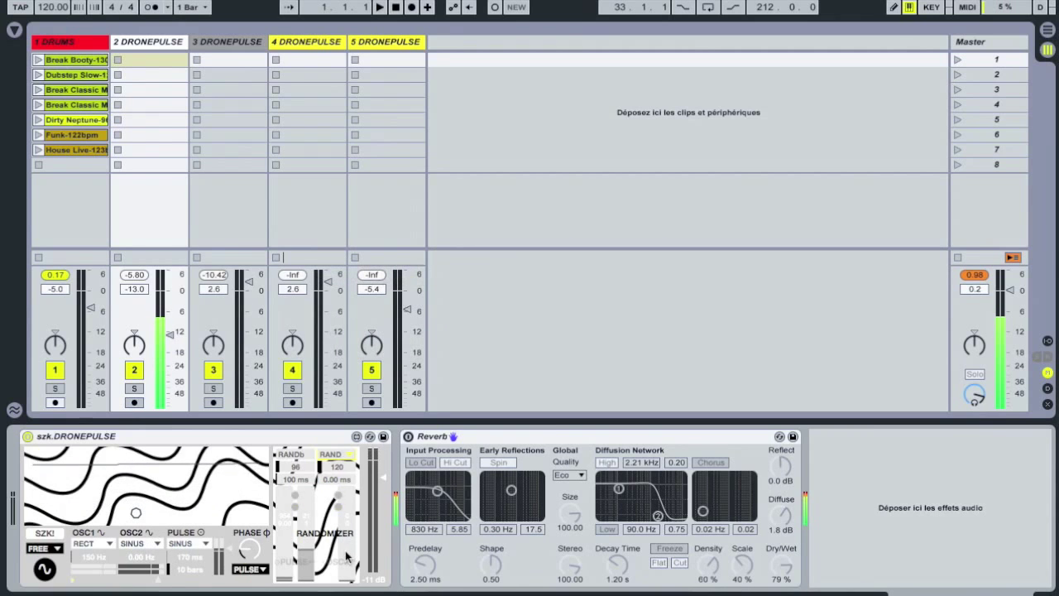
left_click(345, 481)
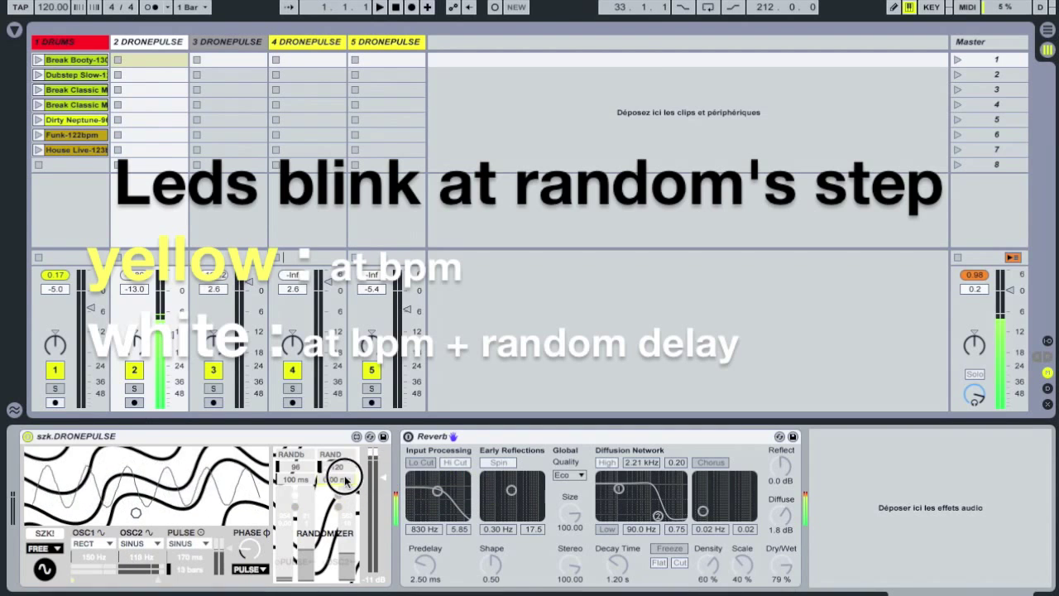
type("233")
key("Return")
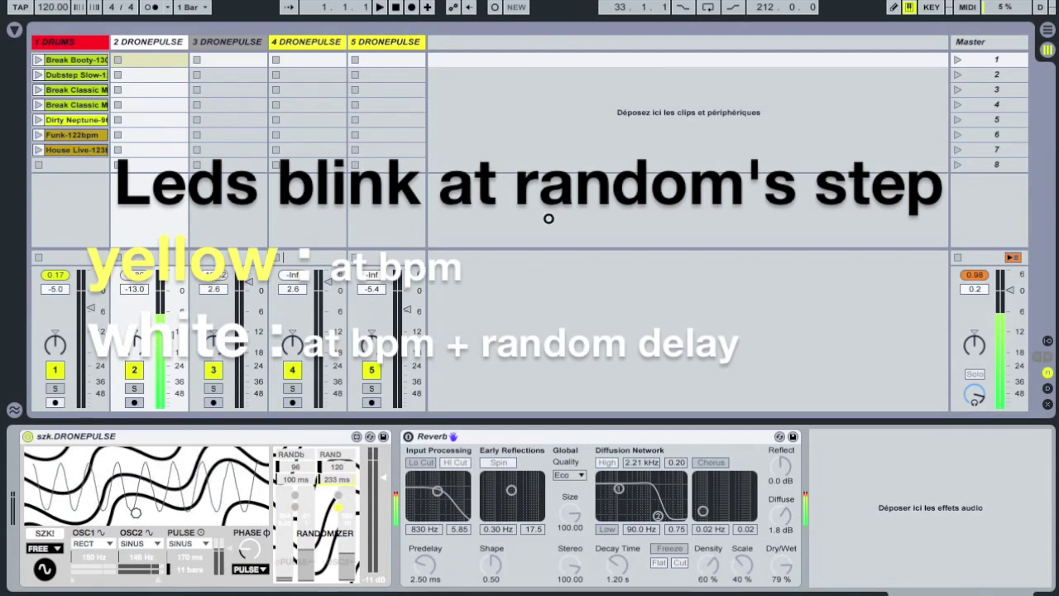
left_click_drag(334, 492, 331, 488)
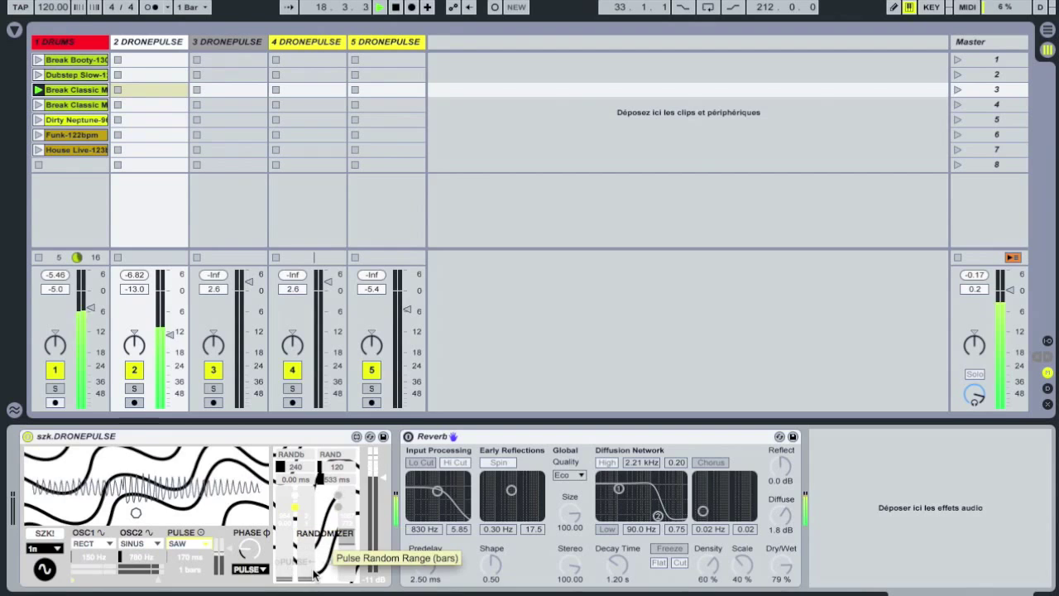
Adjust the pulse randomizer's range in bars and switch oscillator 2 to the TRI waveform.
left_click_drag(311, 575, 313, 582)
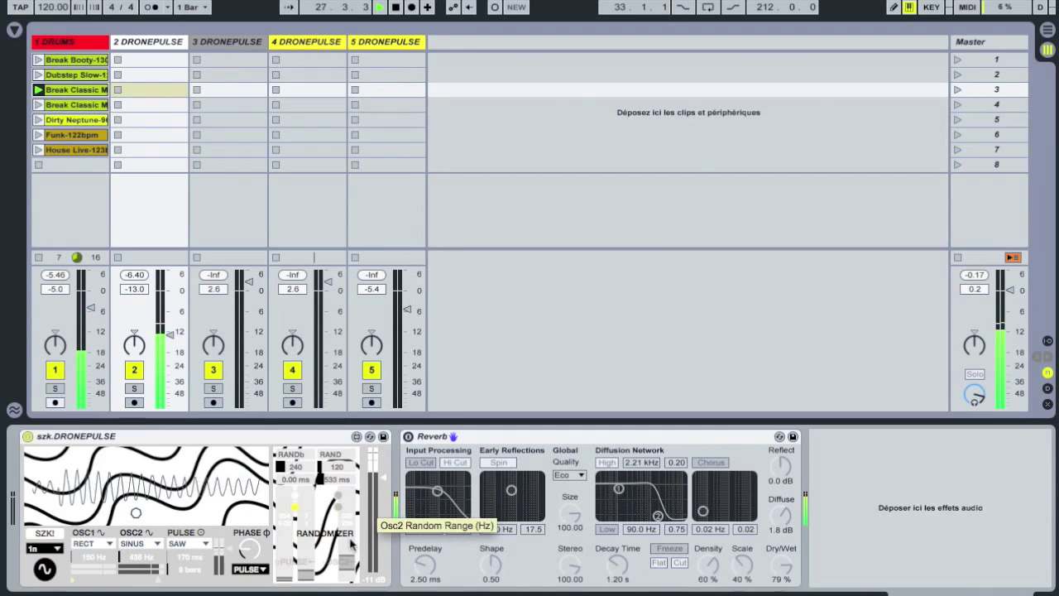
left_click(129, 543)
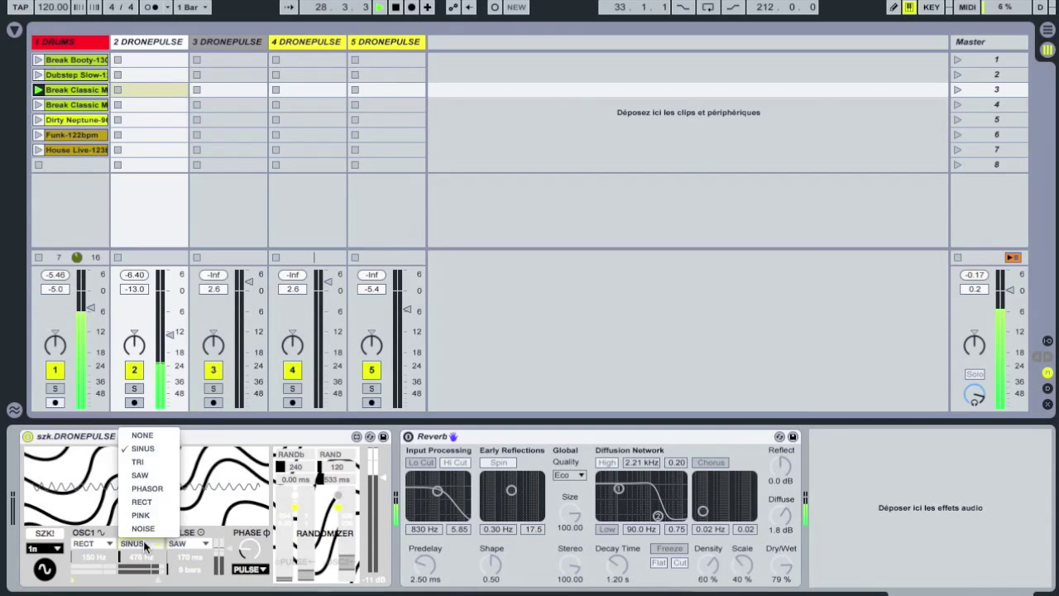
left_click(139, 463)
left_click_drag(150, 566, 228, 544)
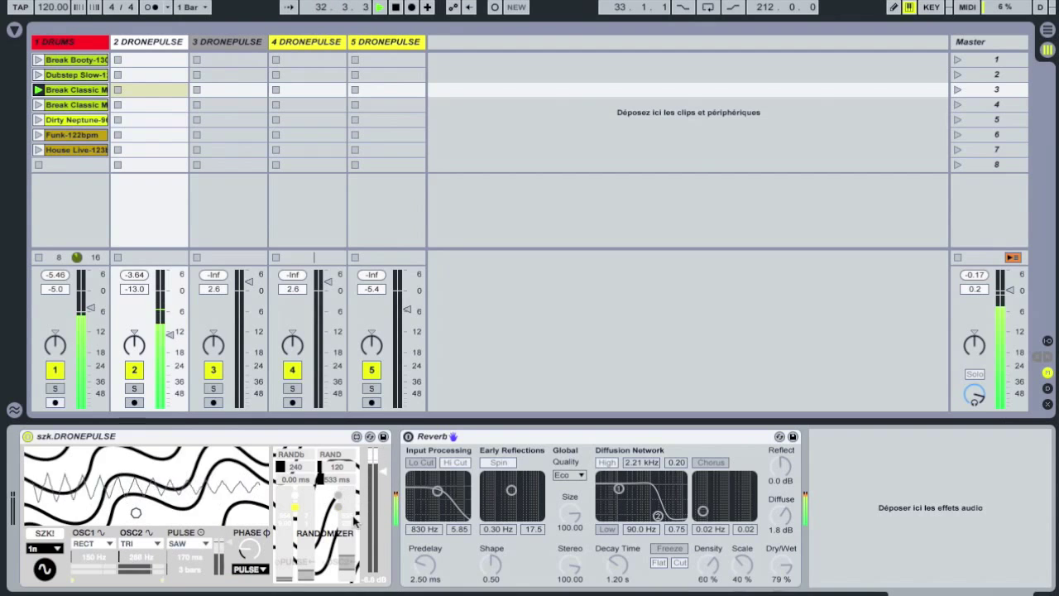
Try the PHASOR, RECT and PINK waveforms in turn on the randomized oscillator 2.
left_click(159, 549)
left_click(143, 485)
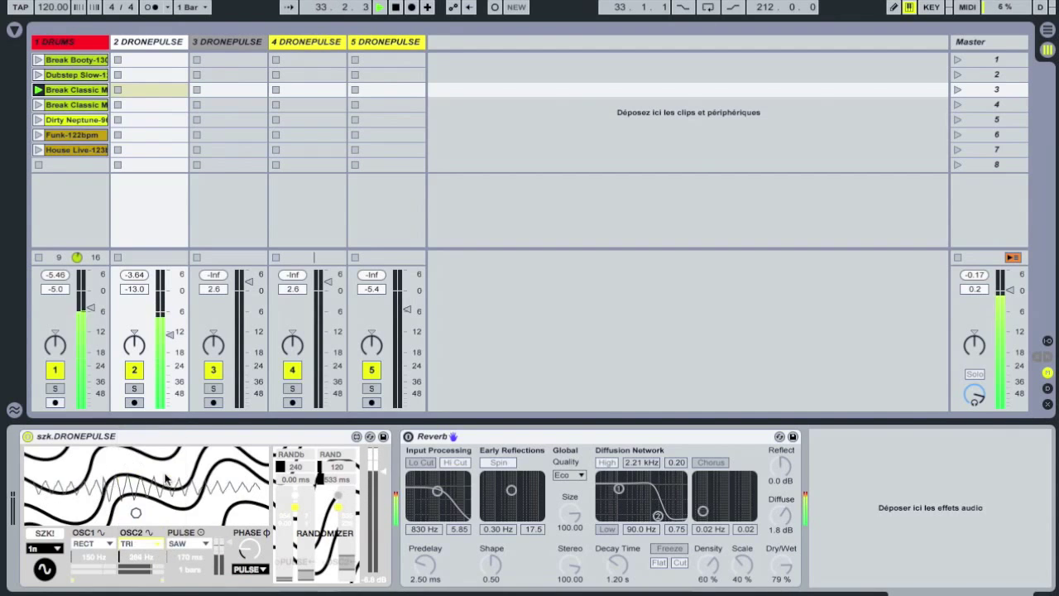
left_click(155, 543)
left_click(155, 496)
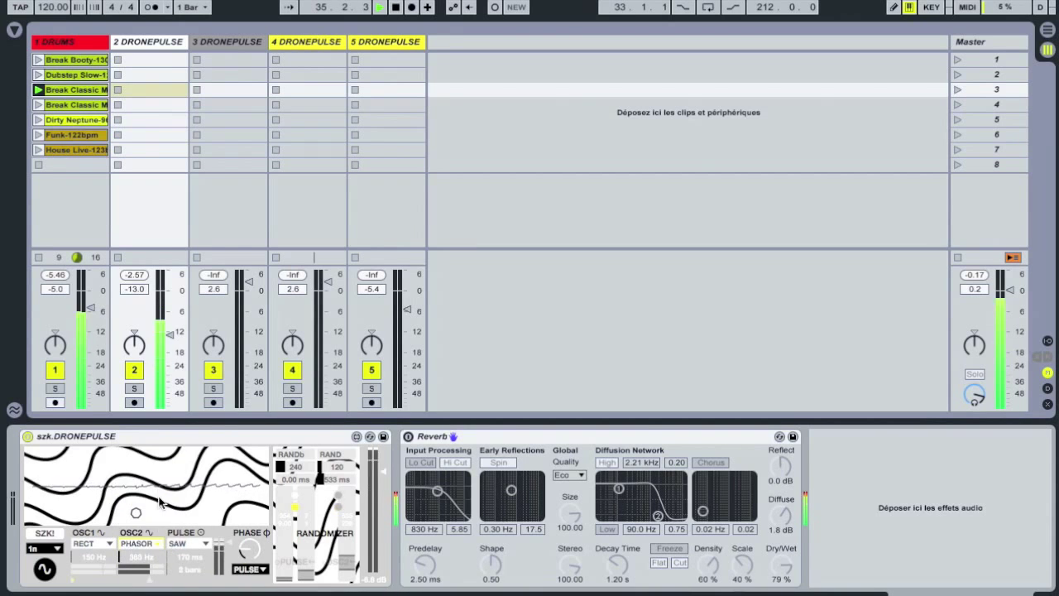
left_click(151, 544)
left_click(148, 502)
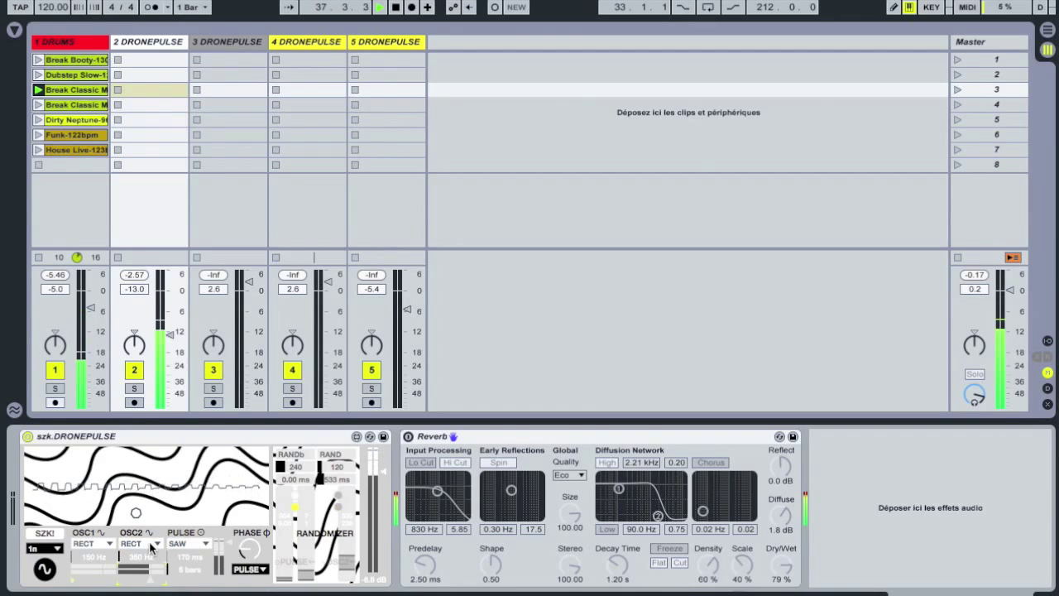
left_click(150, 544)
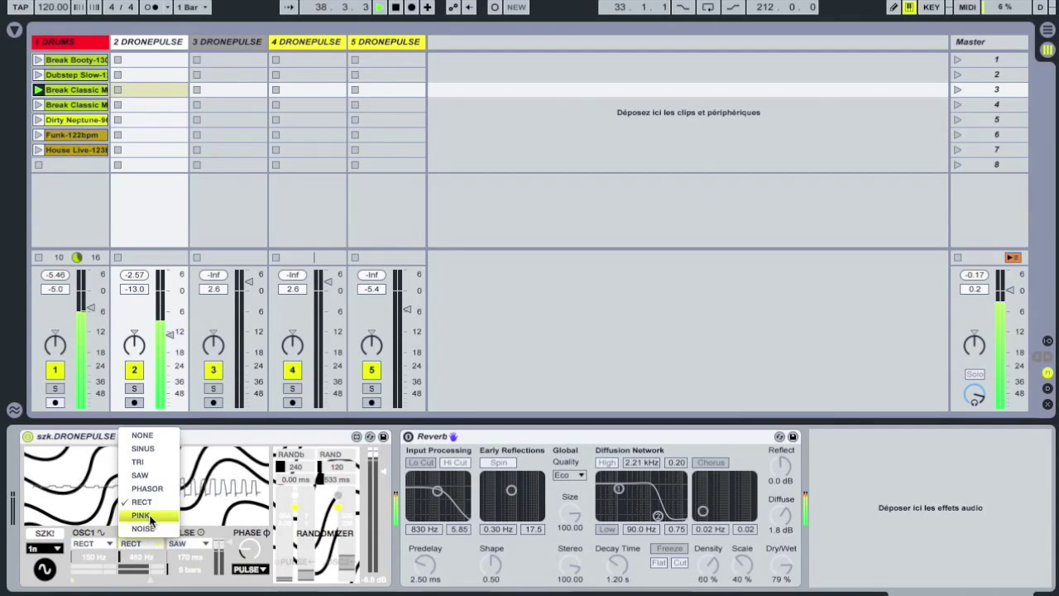
left_click(151, 517)
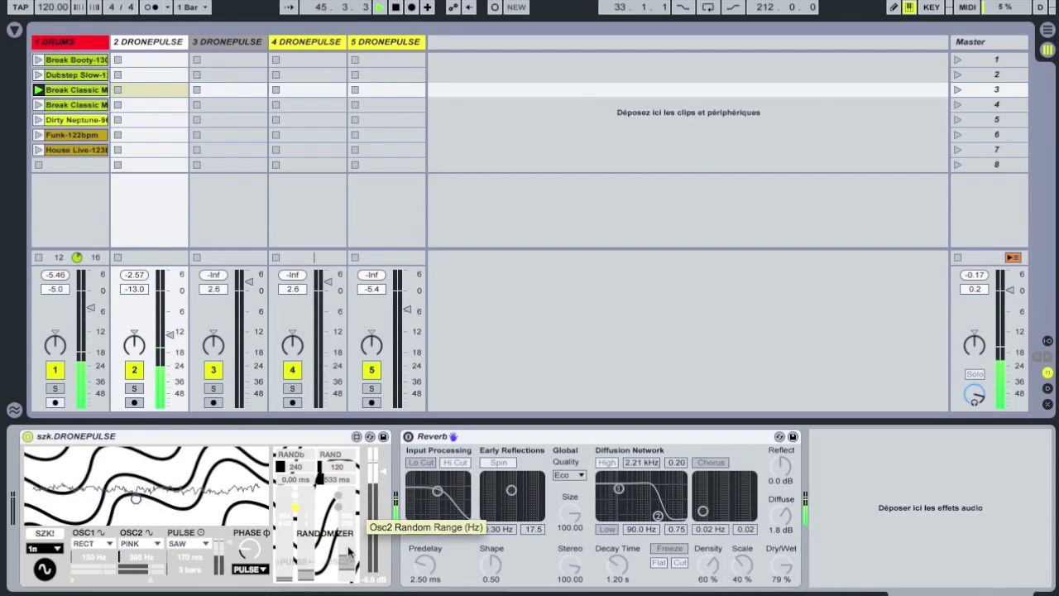
Switch oscillator 2 to SAW and stop the clip playing on the DRUMS track.
left_click(136, 543)
left_click(145, 475)
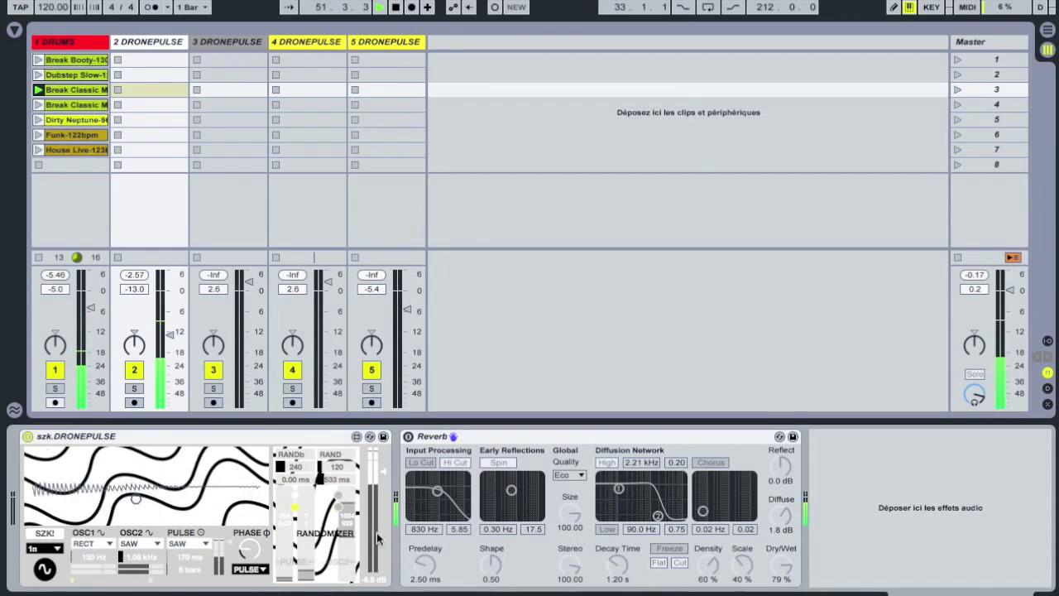
left_click(40, 165)
left_click(61, 510)
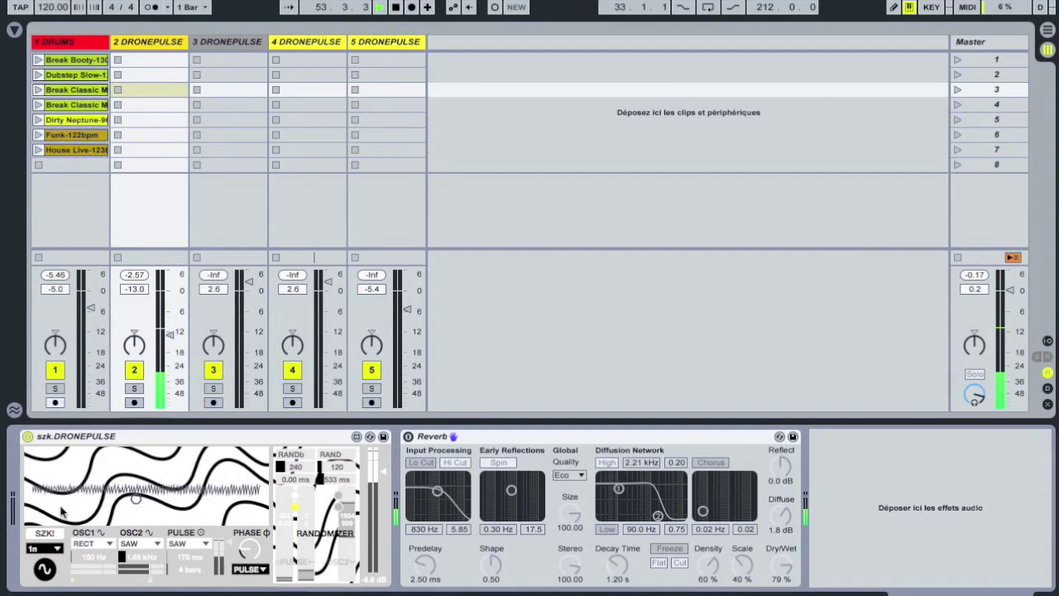